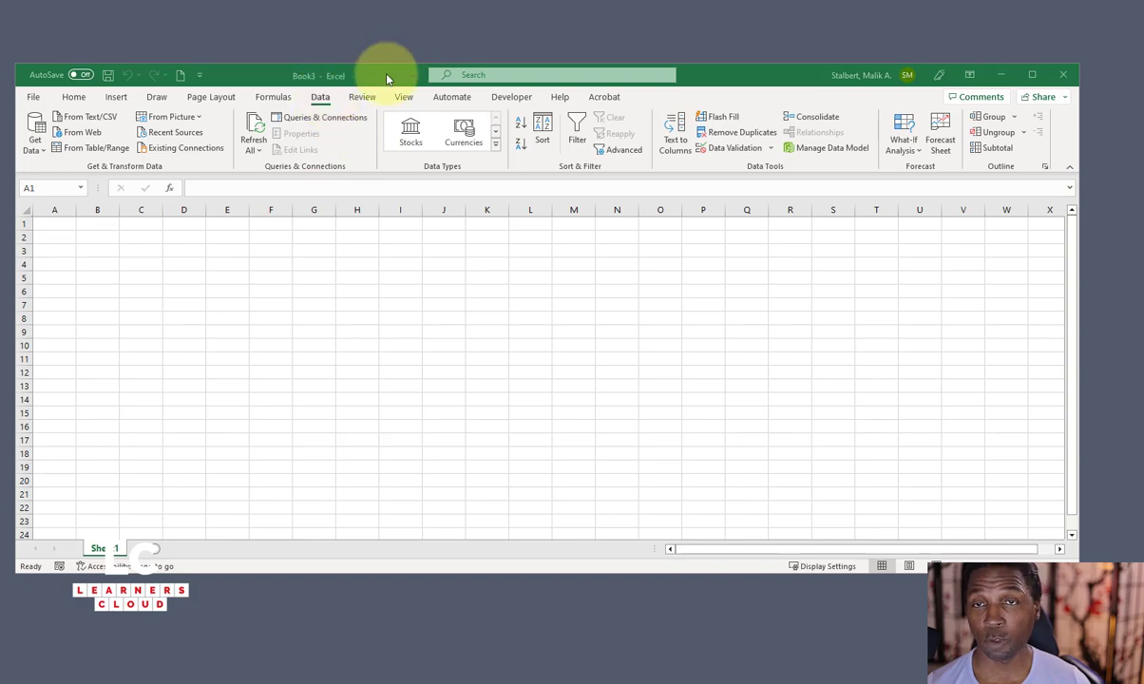
# Step: Widen the workbook window and start a From Web data import, keeping its dialog open over the sheet
pyautogui.moveTo(387, 79); pyautogui.dragTo(416, 71)
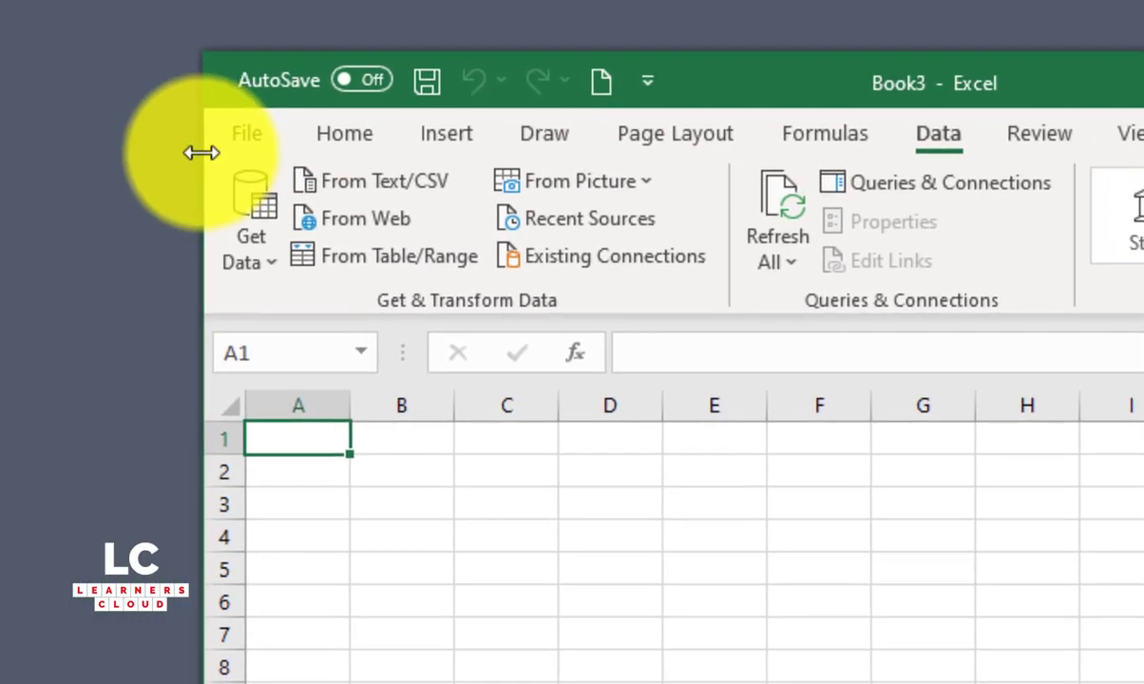
pyautogui.moveTo(202, 152); pyautogui.dragTo(0, 152)
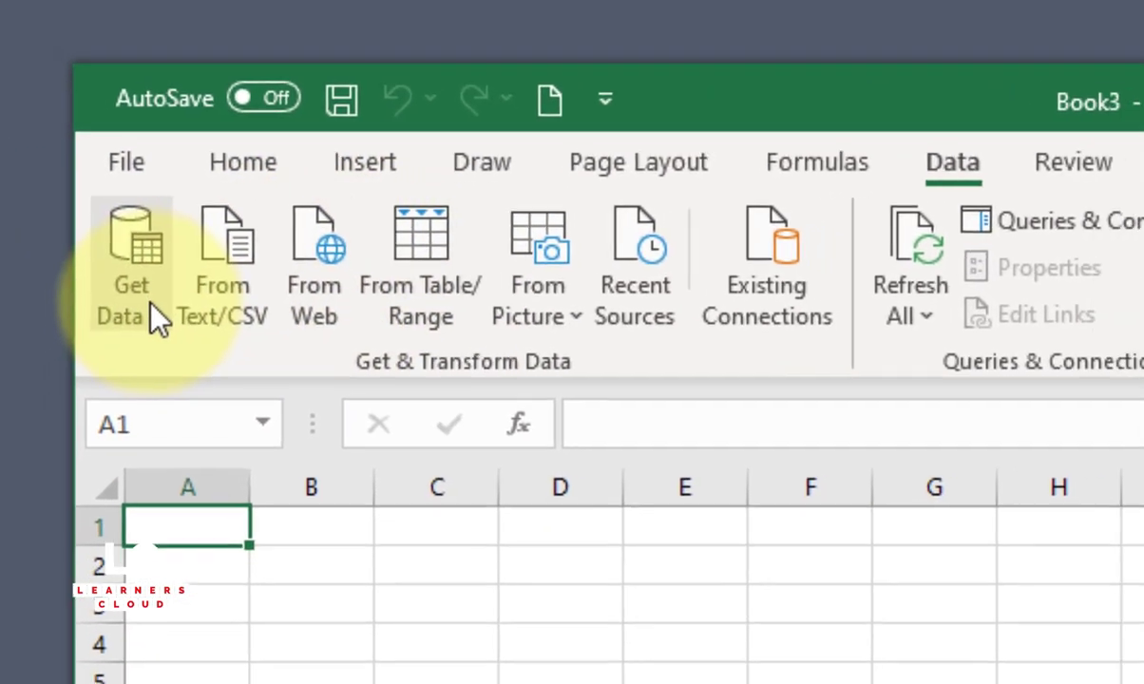
pyautogui.click(128, 312)
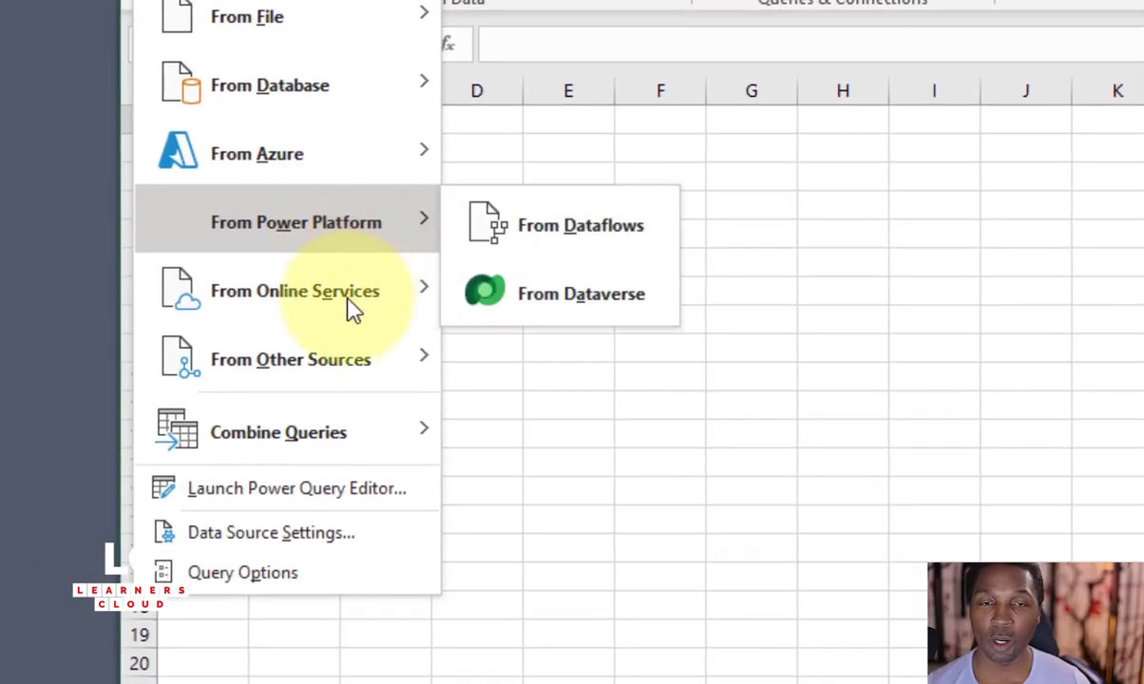
pyautogui.moveTo(345, 363)
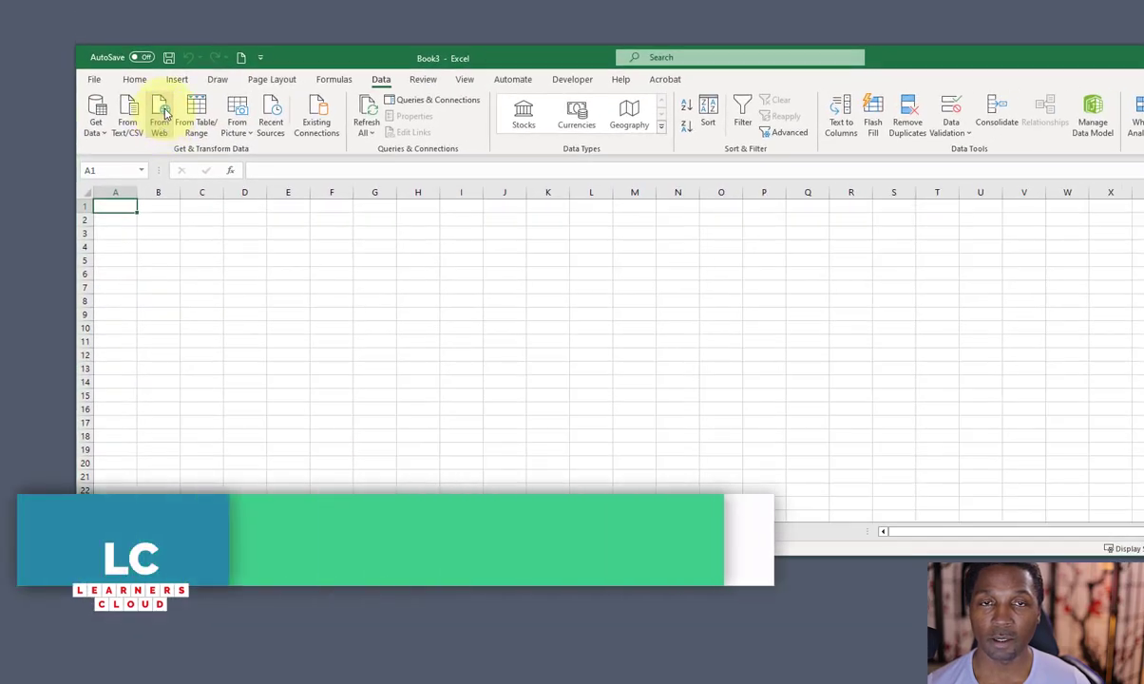
pyautogui.click(158, 130)
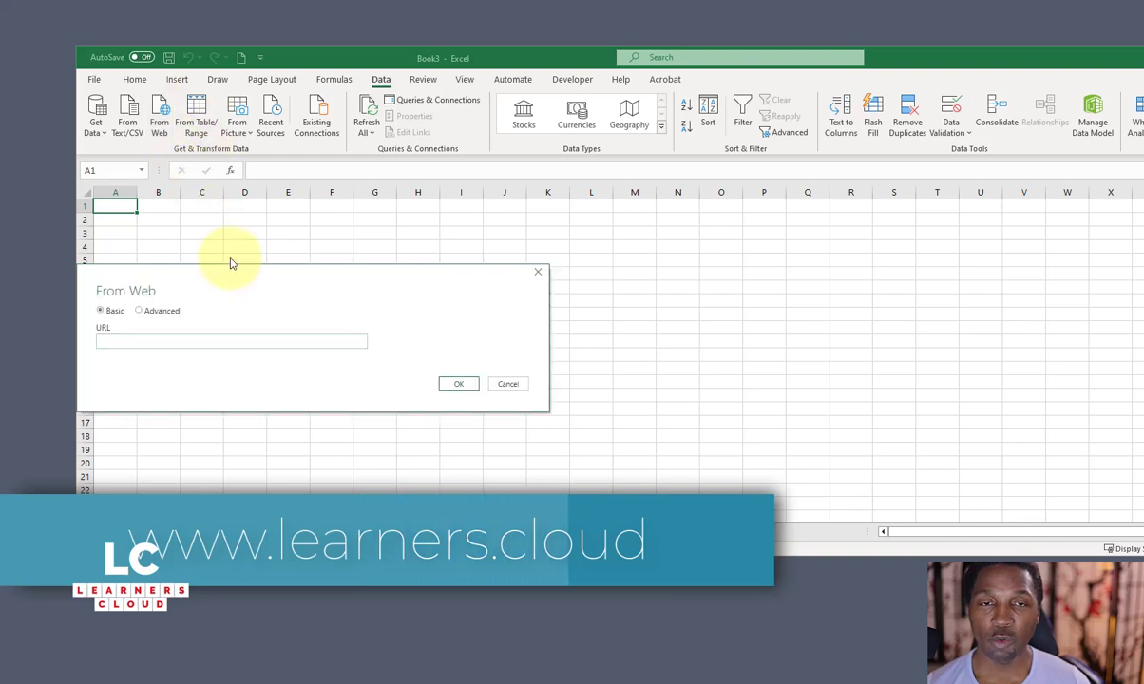
pyautogui.moveTo(228, 282); pyautogui.dragTo(276, 191)
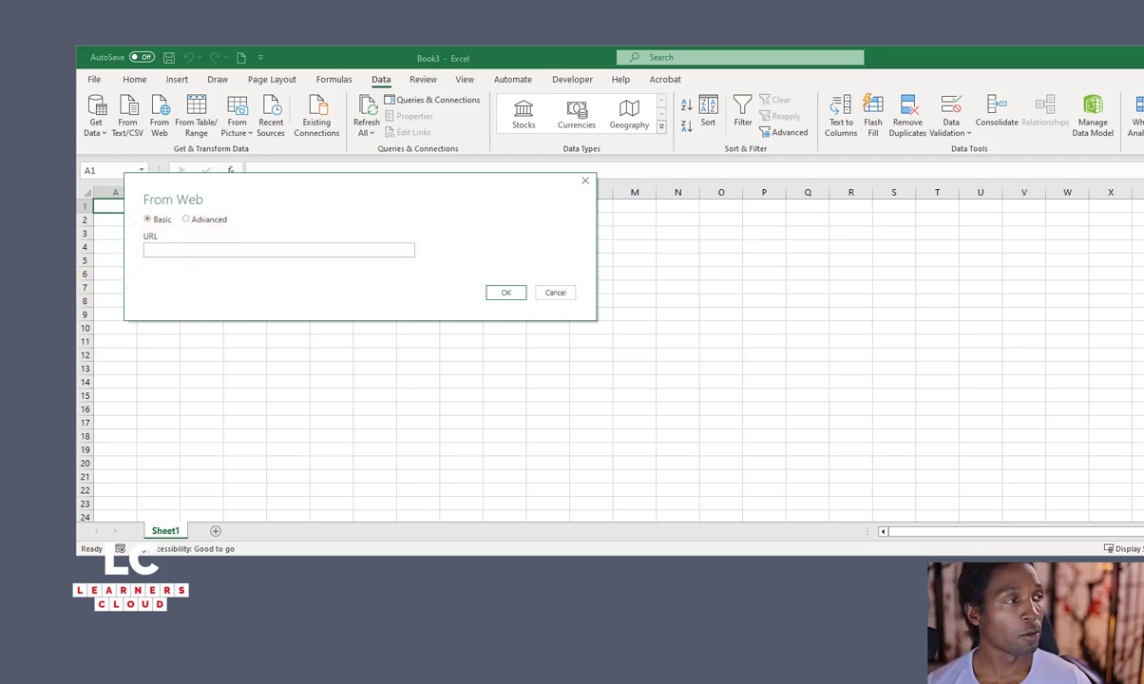
# Step: Switch to the browser on talstra.net, search its topics for "fr" and open the Open Source APIs page
pyautogui.moveTo(0, 176); pyautogui.dragTo(358, 38)
pyautogui.click(306, 59)
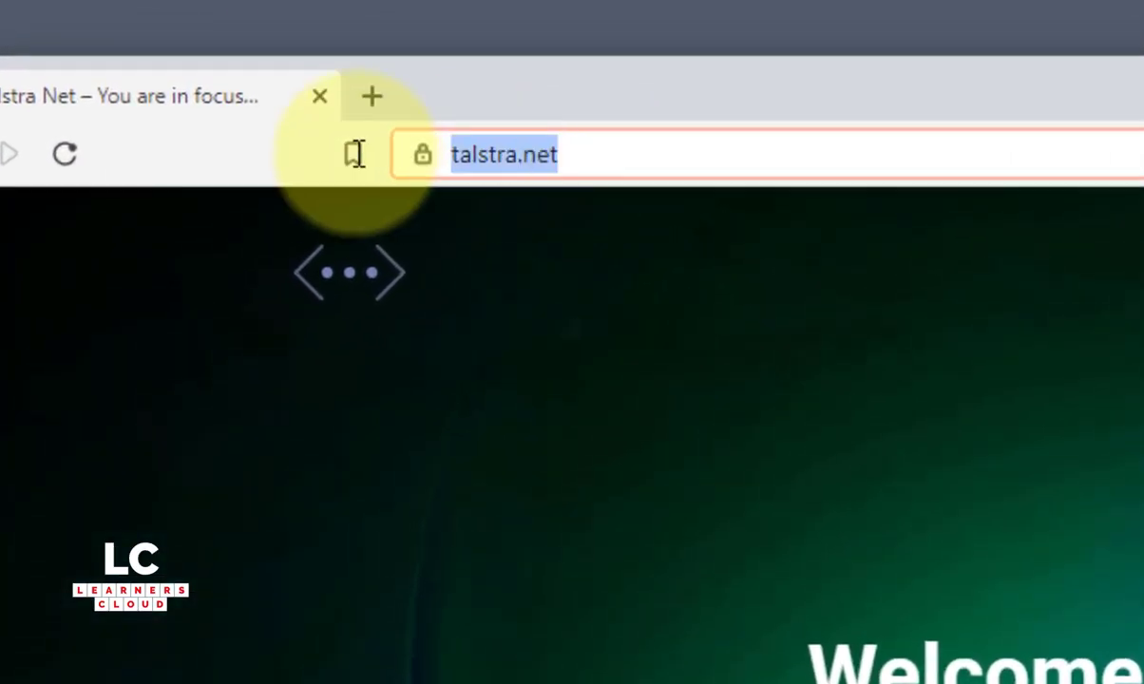
pyautogui.click(471, 368)
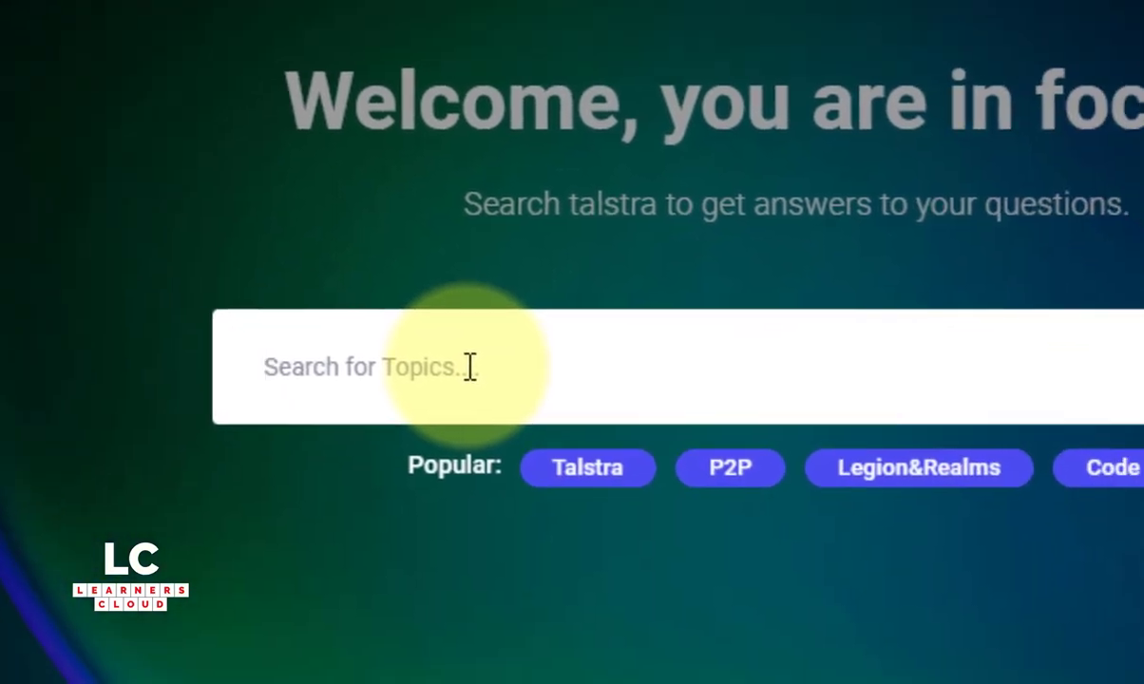
pyautogui.write('fr')
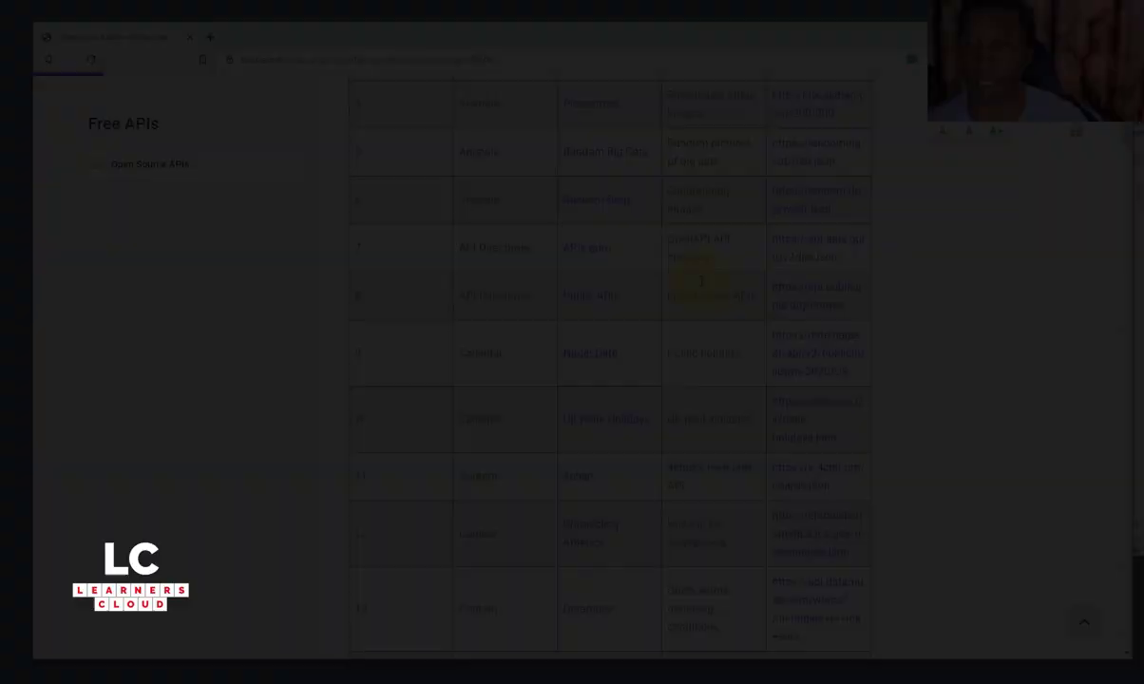
# Step: Find the Star Wars API in the list, view its sample JSON response and close it again
pyautogui.scroll(-1, 660, 396)
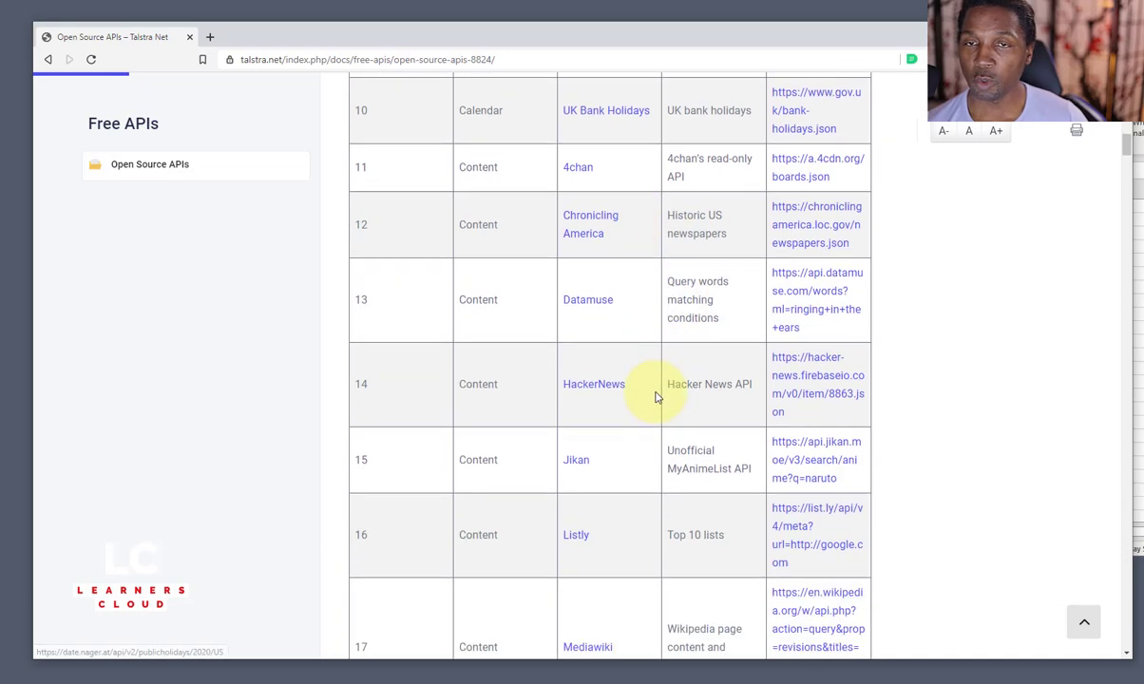
pyautogui.scroll(1, 646, 380)
pyautogui.scroll(-2, 634, 364)
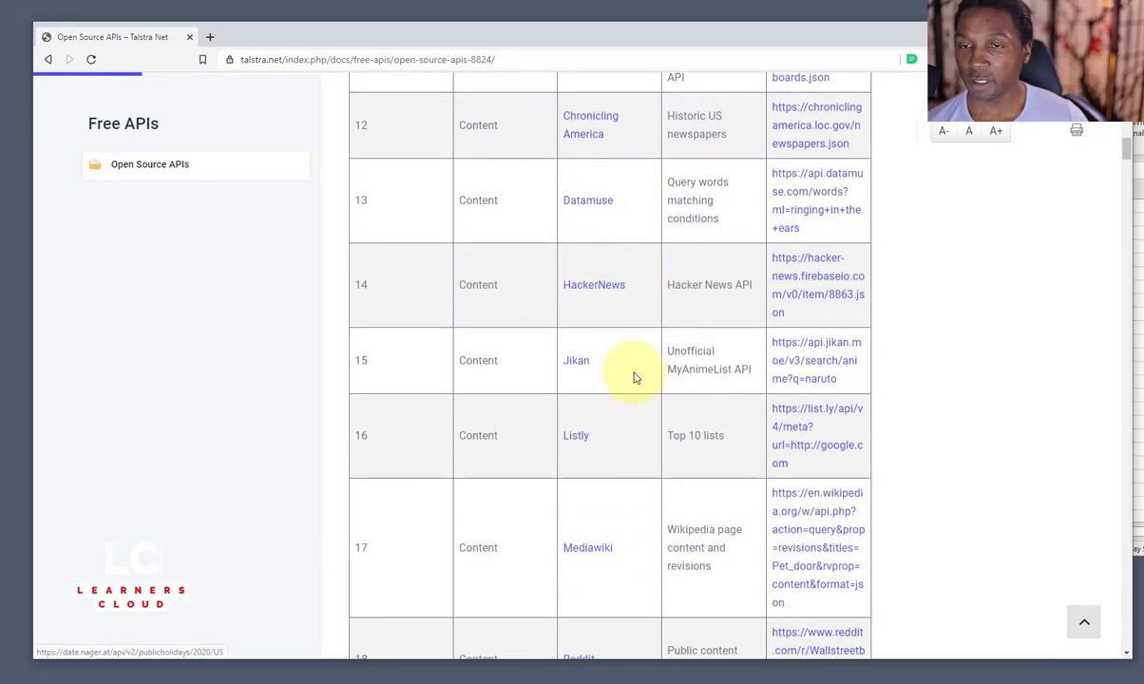
pyautogui.scroll(-5, 635, 378)
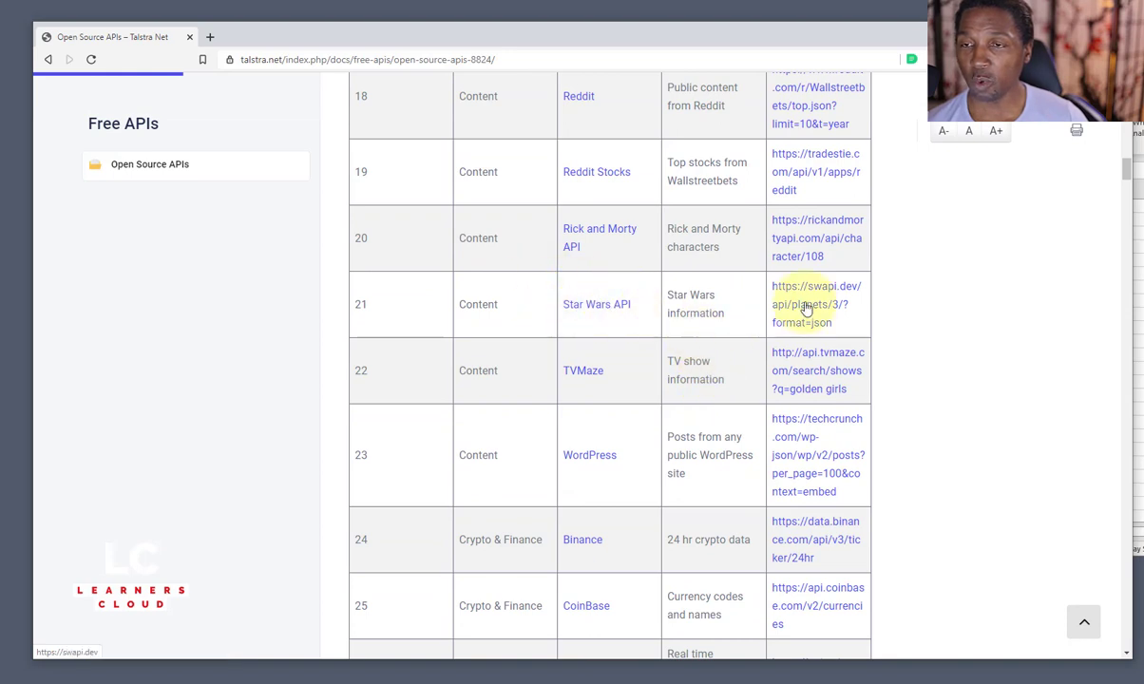
pyautogui.click(801, 297)
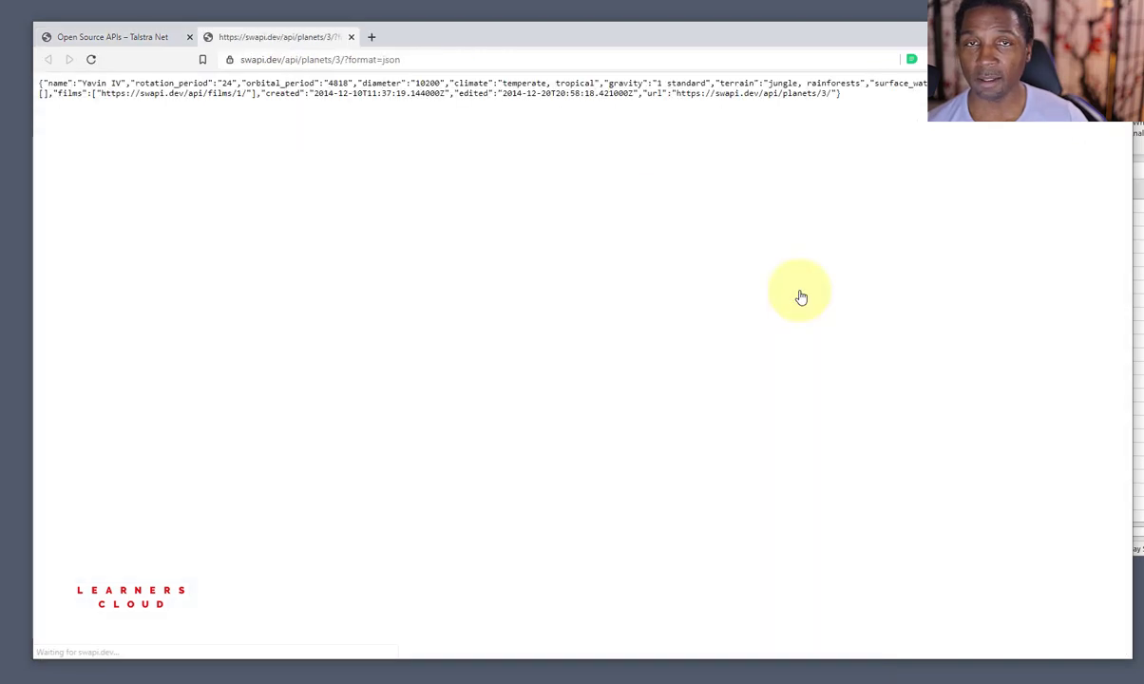
pyautogui.moveTo(862, 112); pyautogui.dragTo(931, 121)
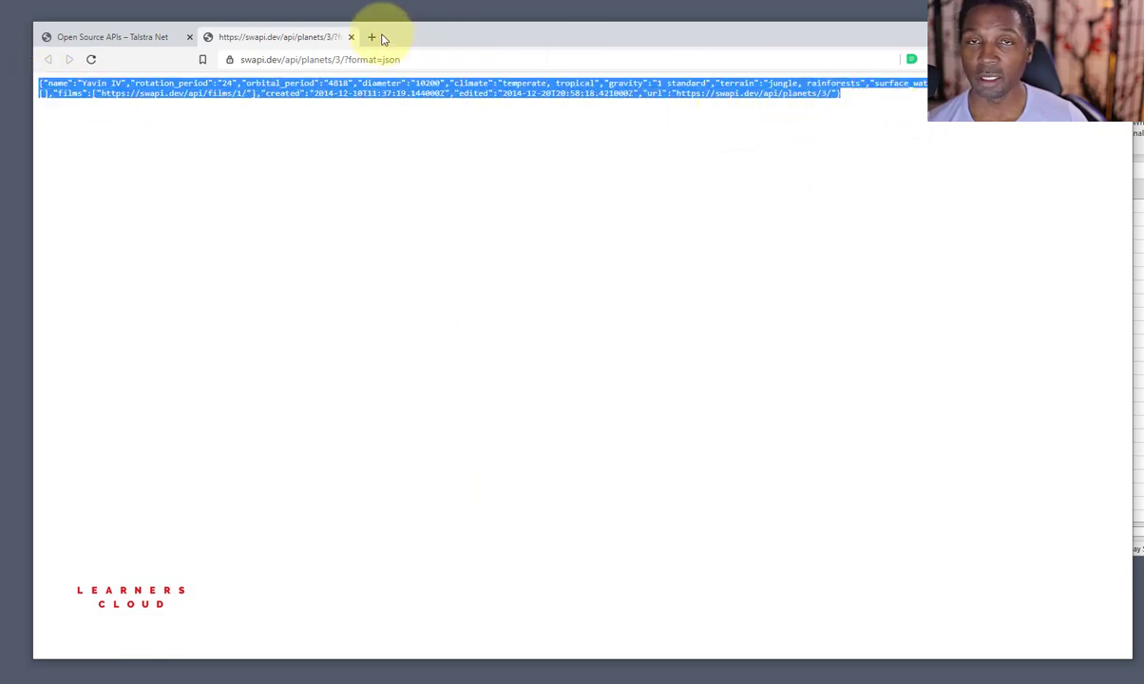
pyautogui.click(348, 37)
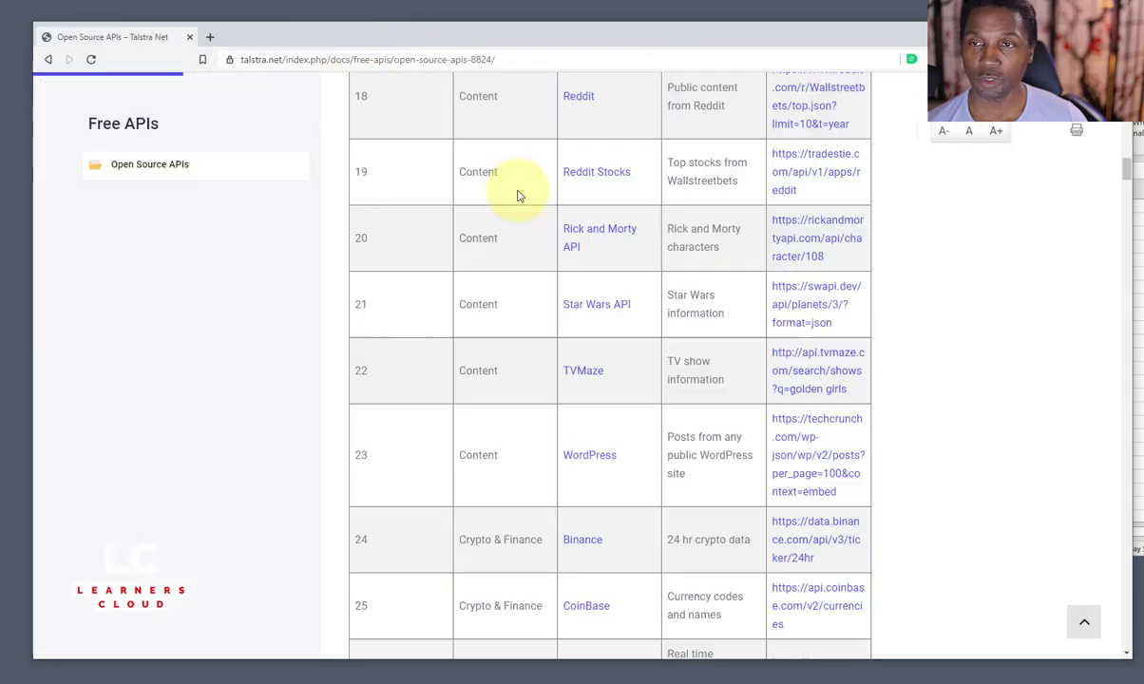
# Step: Find CoinStats among the Crypto & Finance APIs, view its sample bitcoin market data and close it again
pyautogui.scroll(-7, 508, 418)
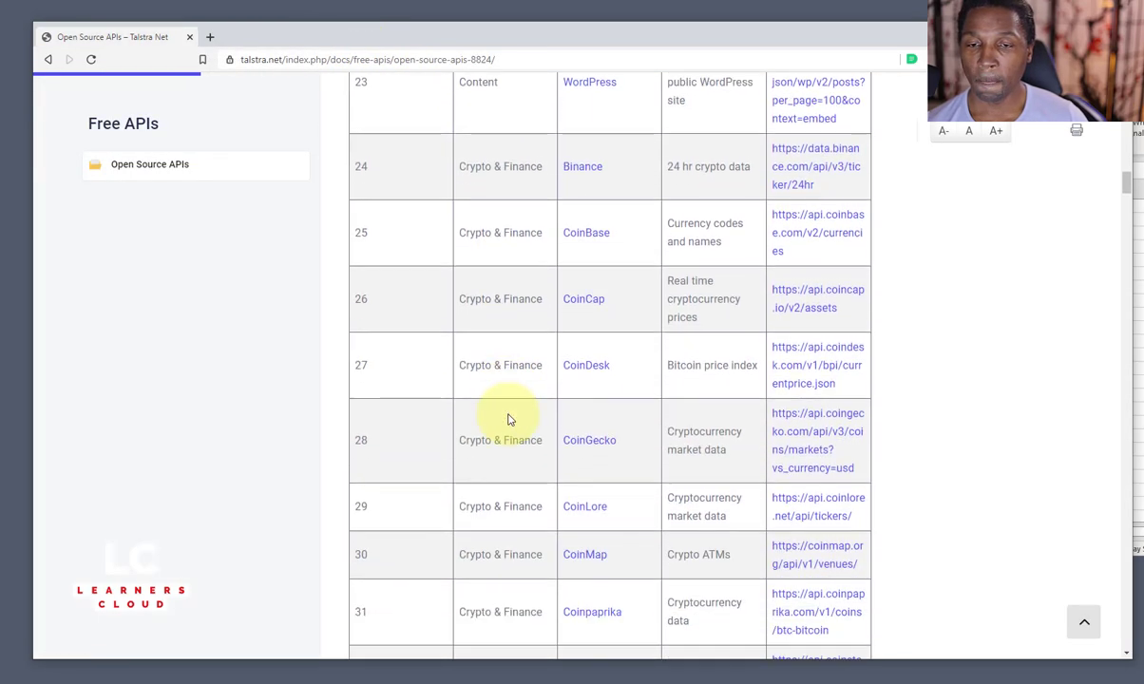
pyautogui.scroll(-1, 504, 422)
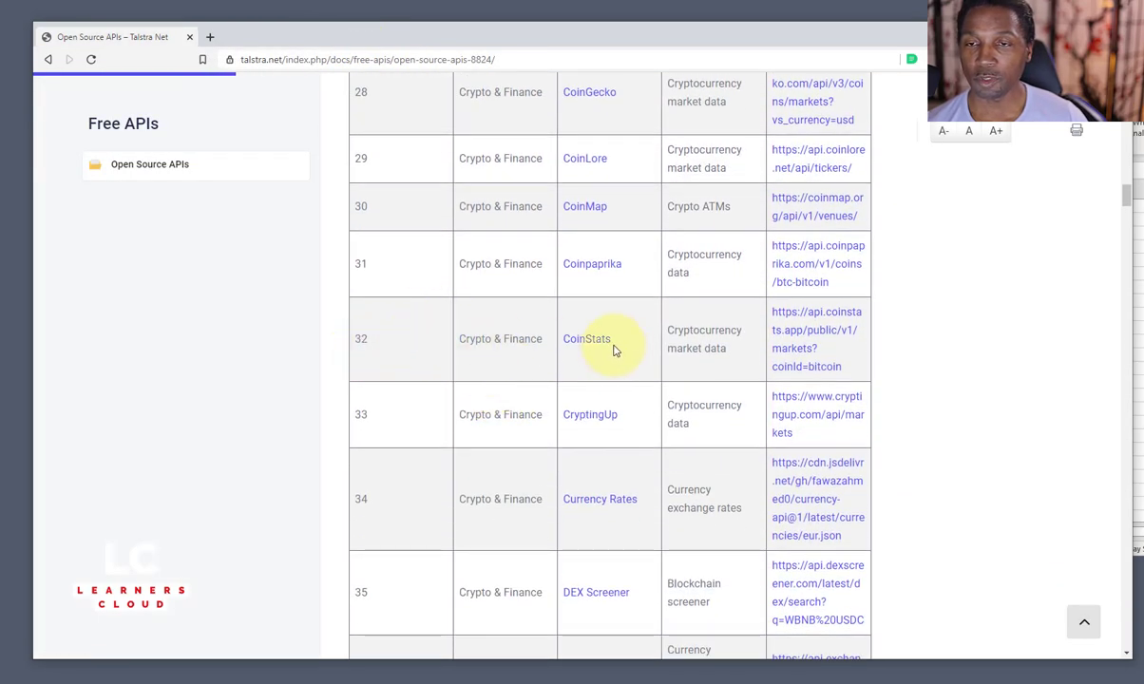
pyautogui.click(799, 337)
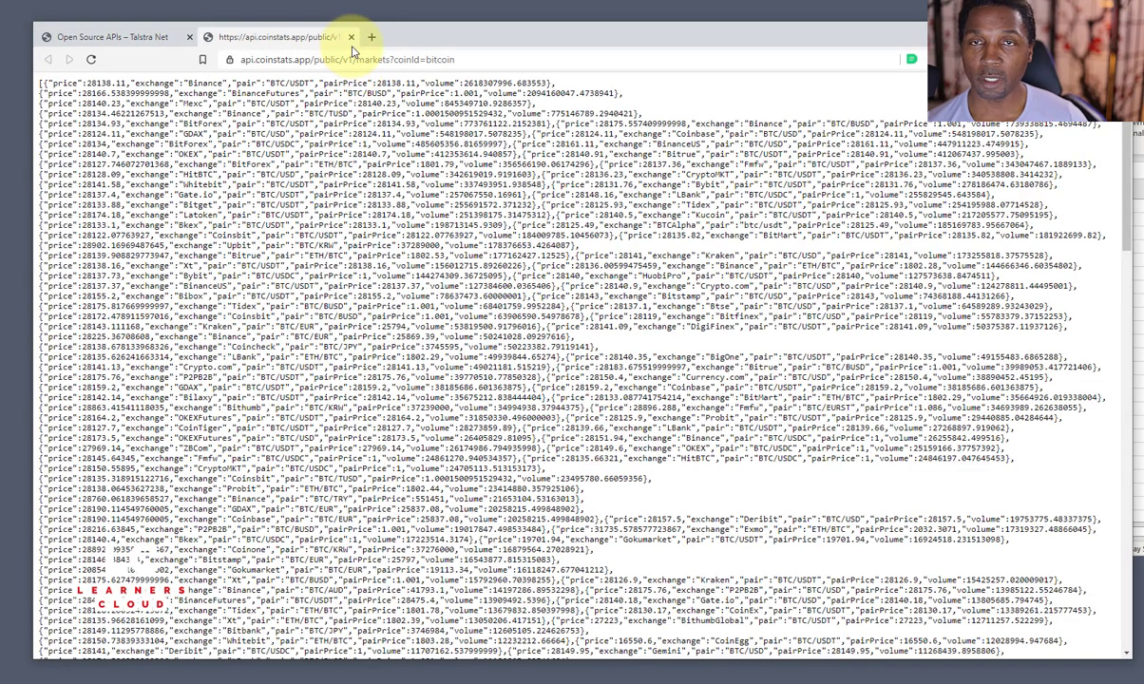
pyautogui.click(351, 38)
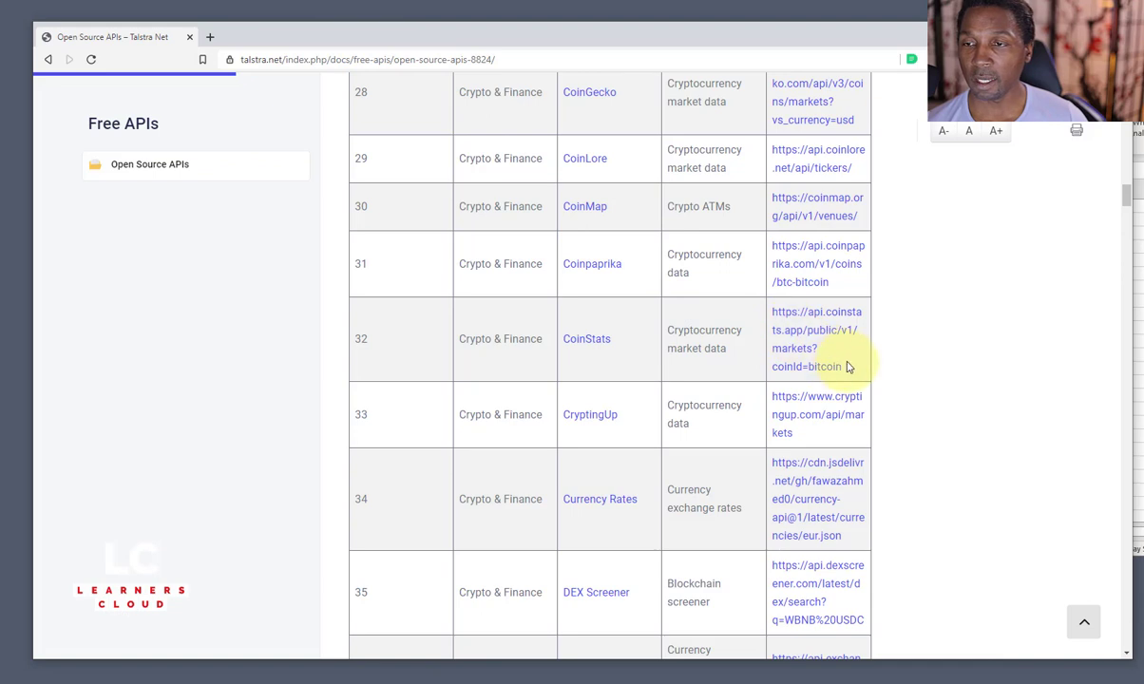
pyautogui.moveTo(812, 359); pyautogui.dragTo(768, 306)
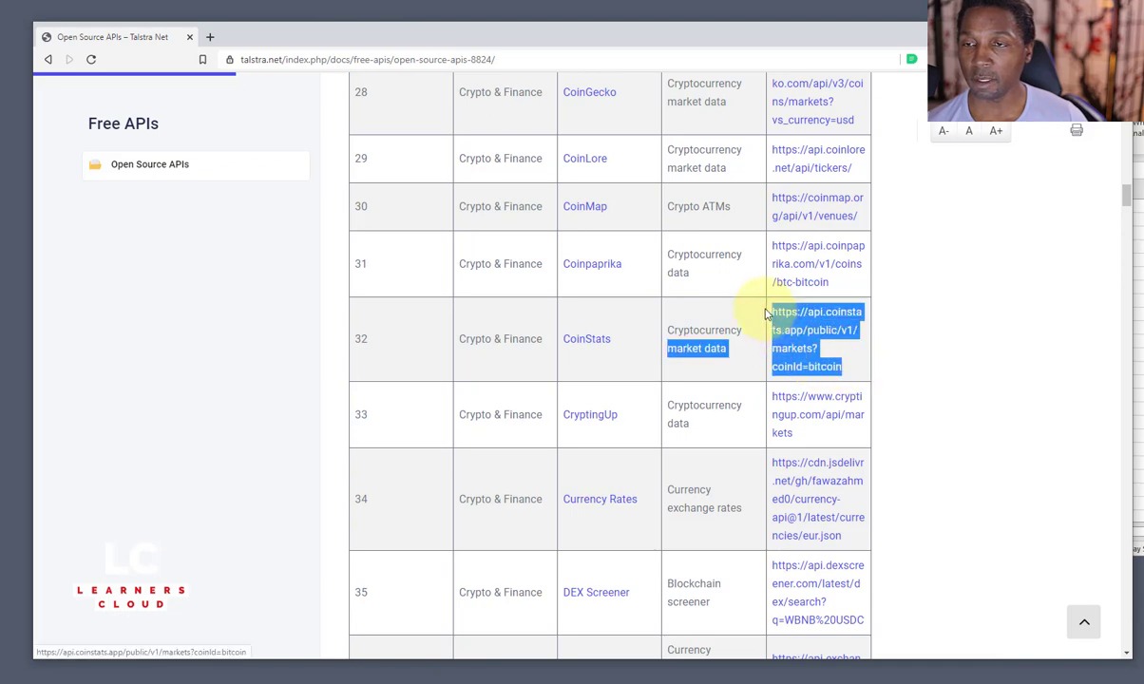
pyautogui.click(855, 372)
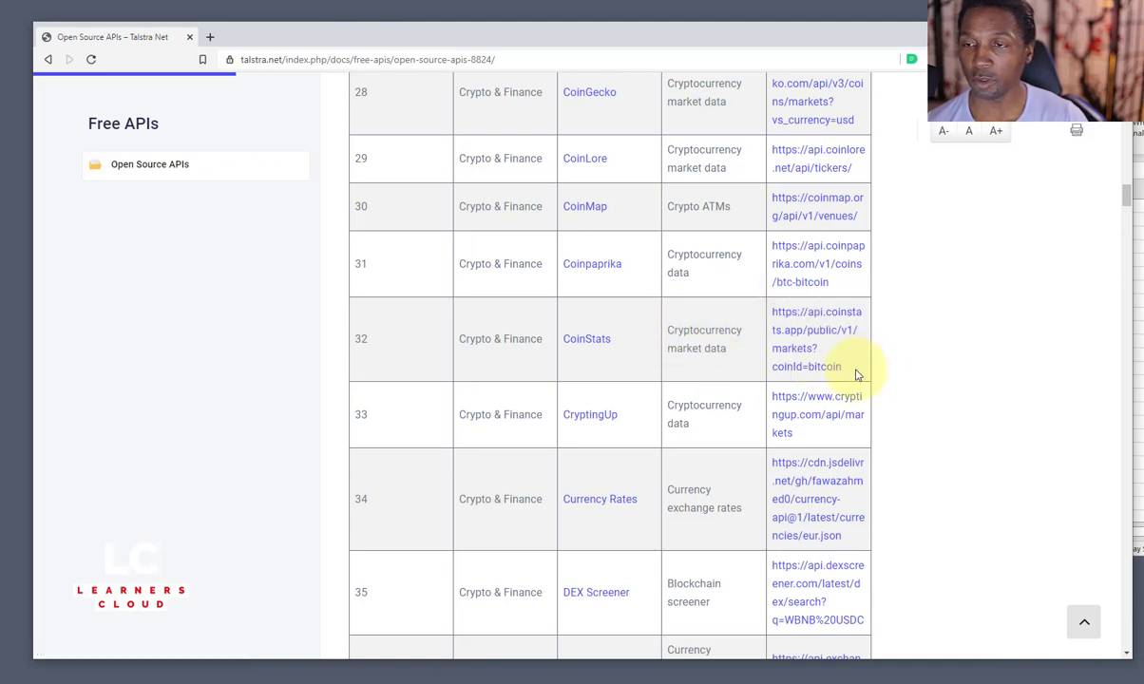
pyautogui.moveTo(813, 342); pyautogui.dragTo(779, 312)
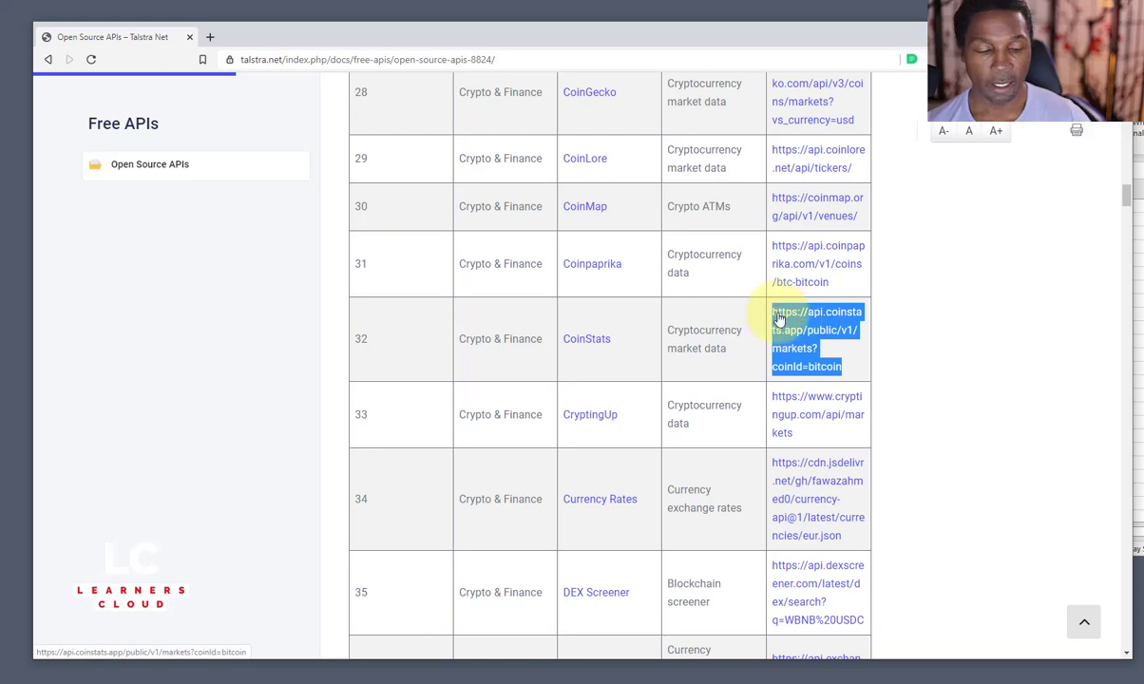
pyautogui.hotkey('ctrl', 'c')
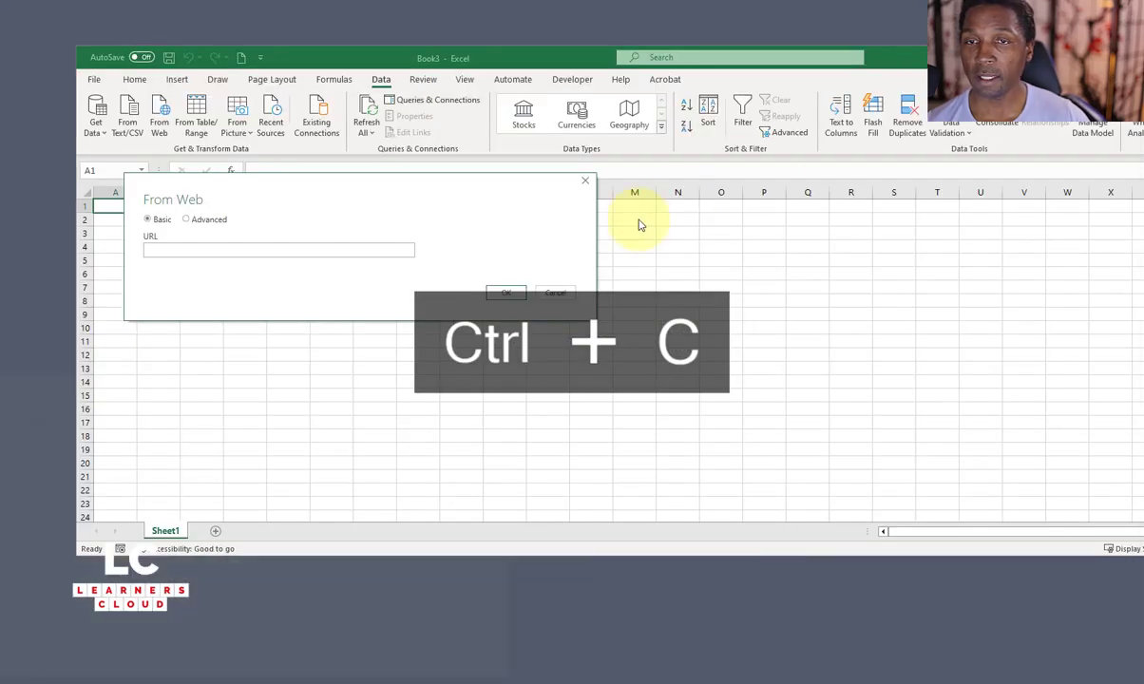
# Step: Back in Excel, paste the CoinStats API address as the From Web URL and connect to it
pyautogui.click(208, 249)
pyautogui.hotkey('ctrl', 'v')
pyautogui.click(504, 294)
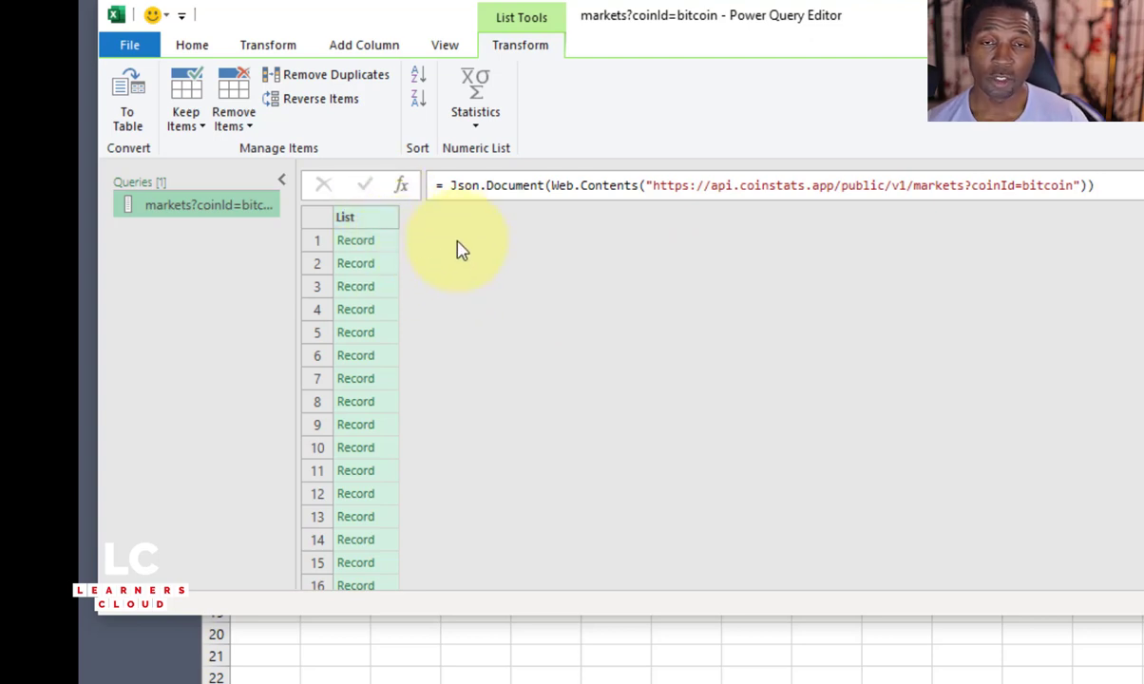
# Step: Convert the list of records to a table with delimiter None and extra columns shown as errors
pyautogui.rightClick(369, 227)
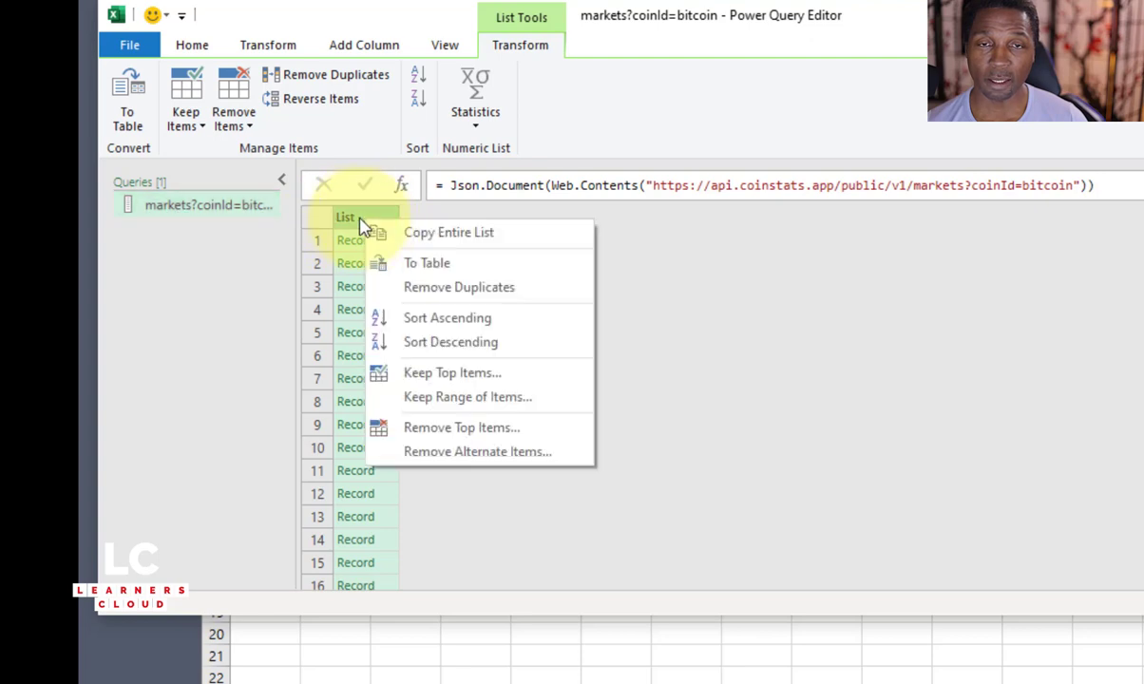
pyautogui.click(435, 266)
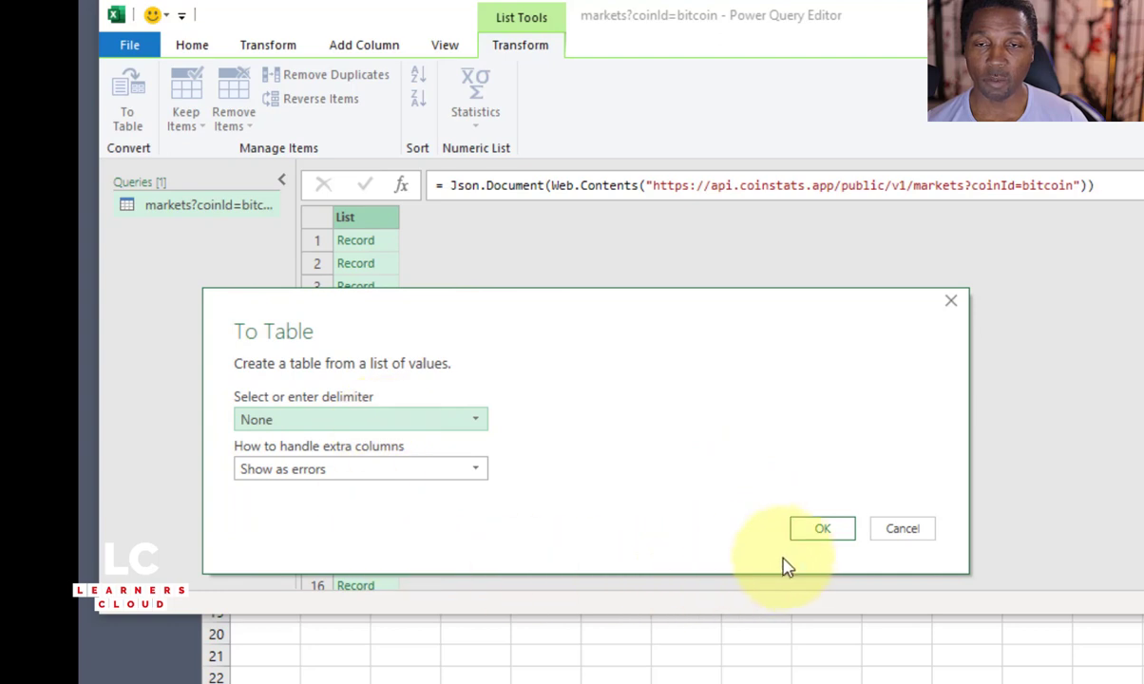
pyautogui.click(825, 530)
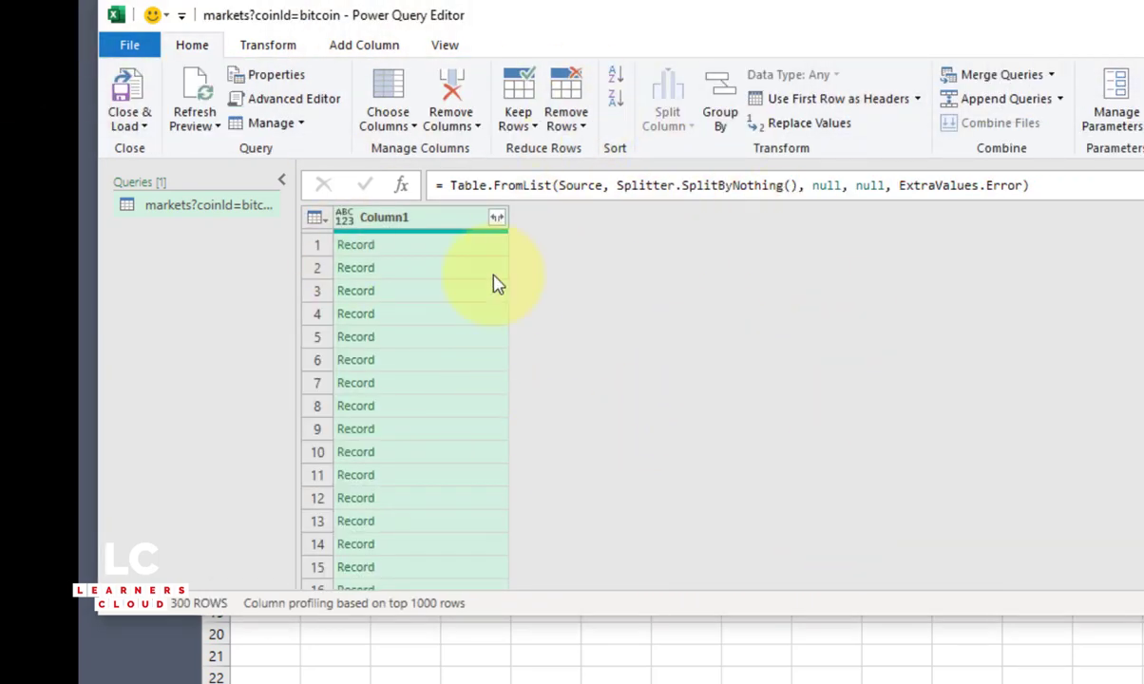
# Step: Expand Column1 into price, exchange, pair, pairPrice and volume, prefixed with the original column name, and load the query into the workbook
pyautogui.click(496, 218)
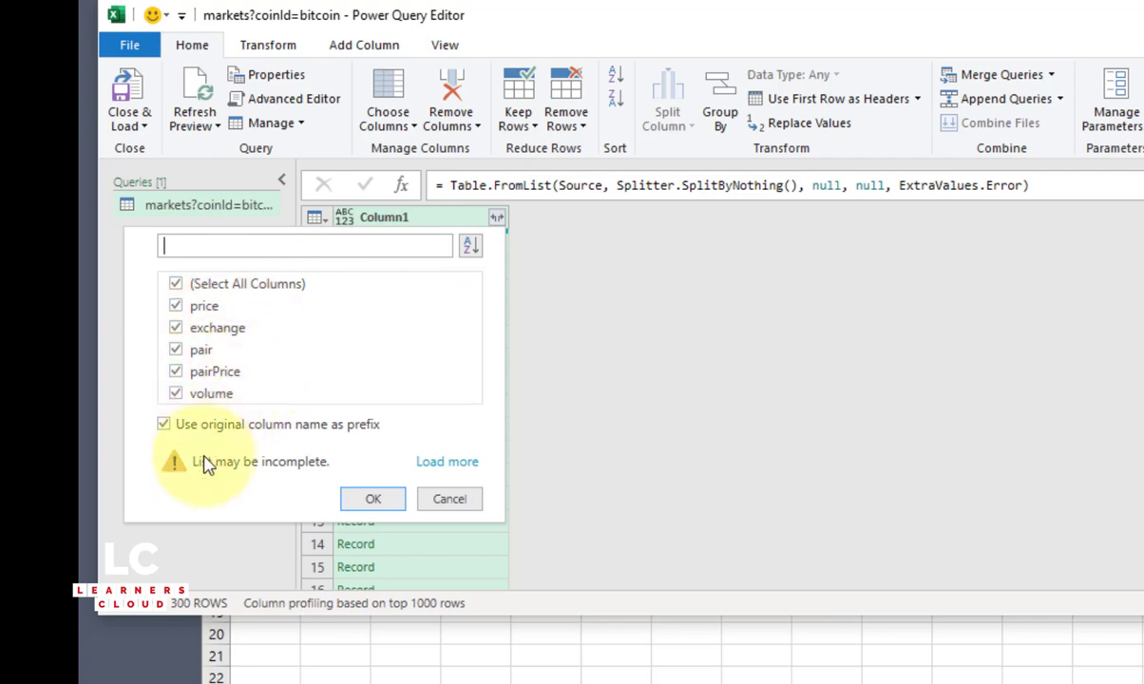
pyautogui.click(377, 501)
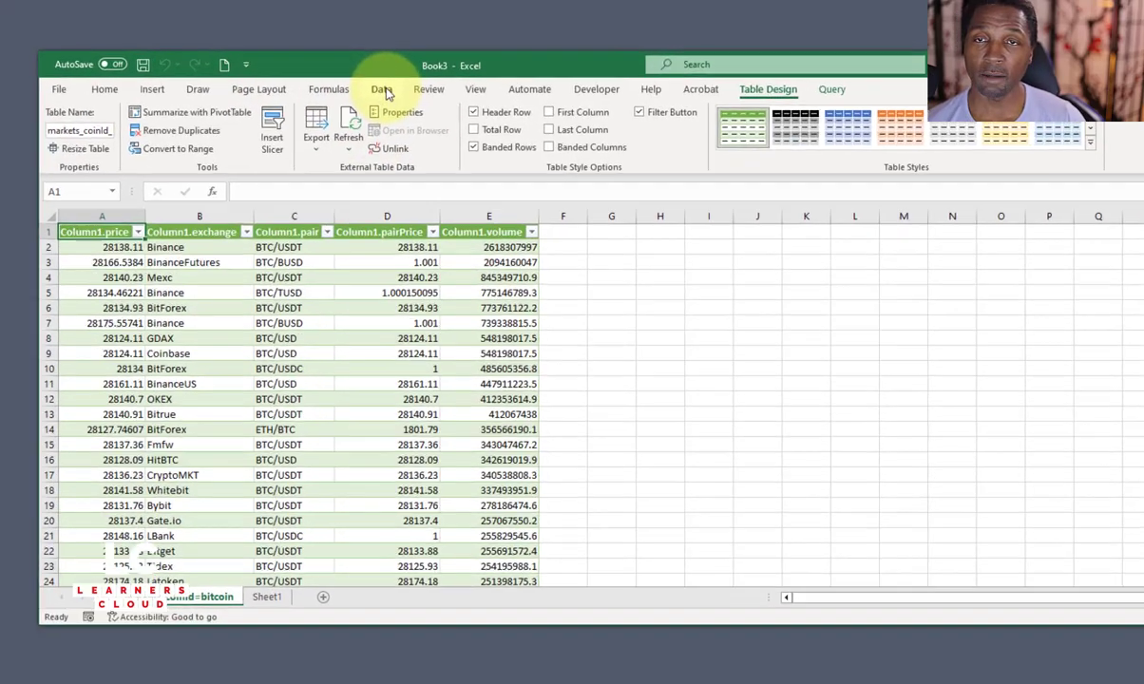
# Step: Locate the Refresh All command for the imported data and select an empty cell beside the table
pyautogui.click(381, 80)
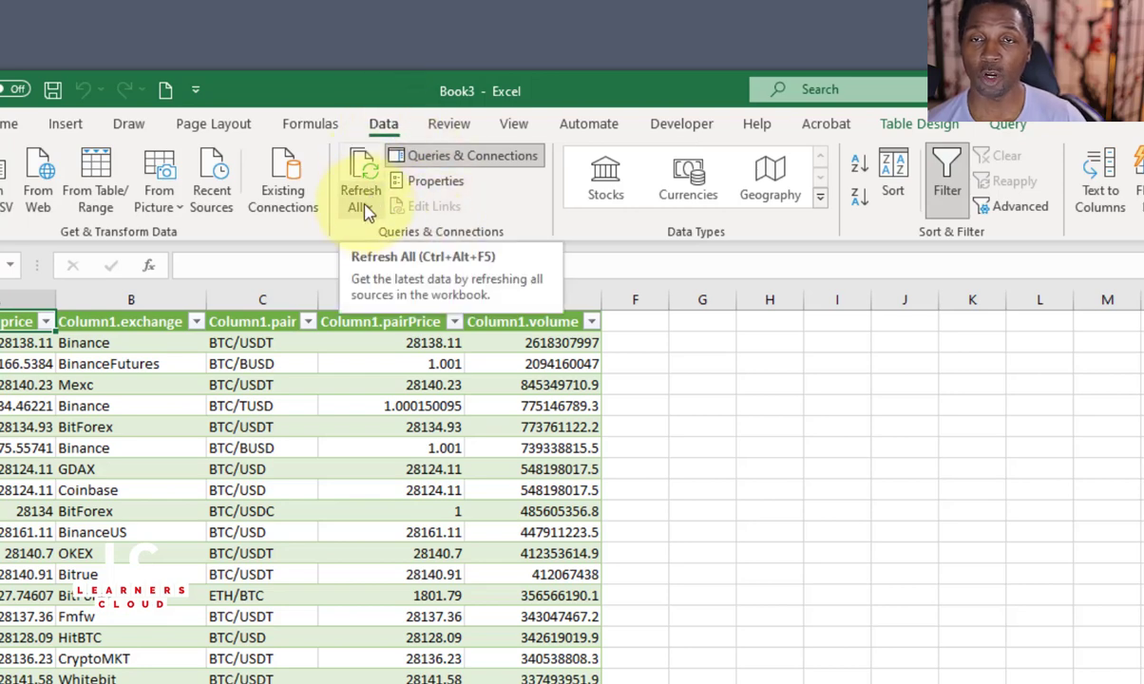
pyautogui.click(844, 478)
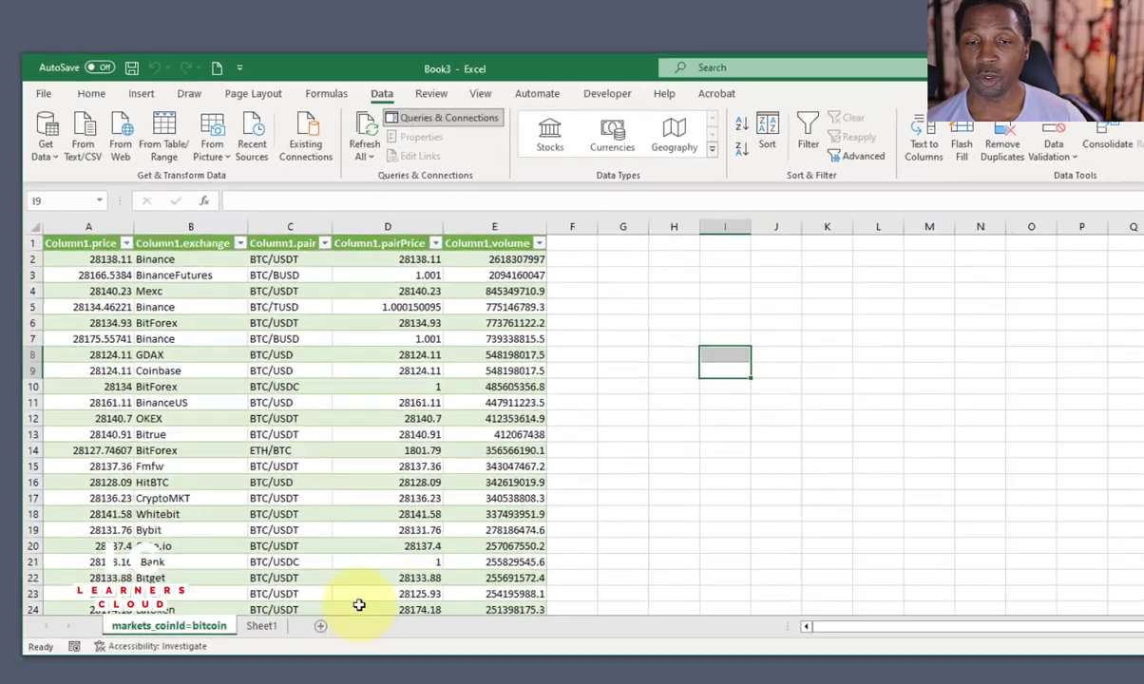